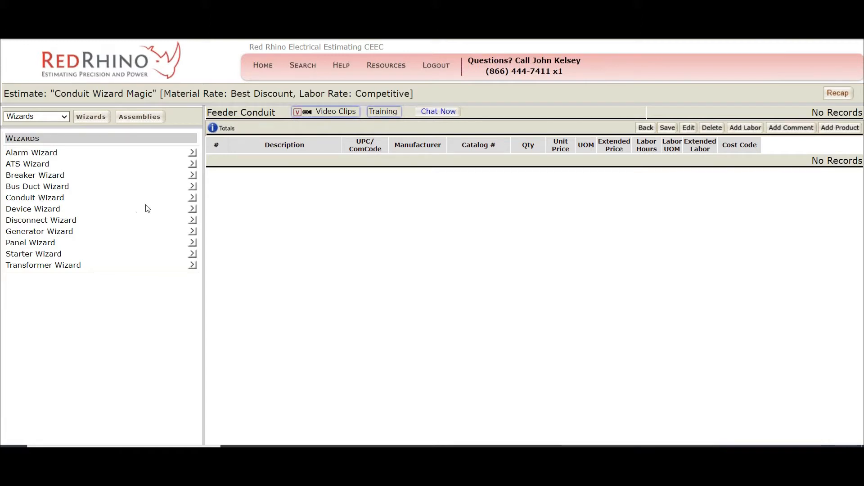
# Open the Conduit Wizard for the Feeder Conduit section of the estimate
pyautogui.click(193, 197)
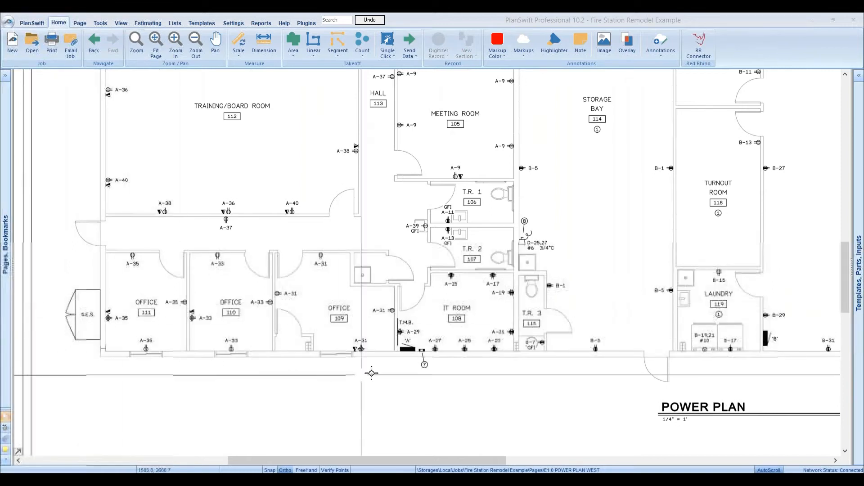
# Switch to PlanSwift and examine the power plan from panel A at the IT Room to panel B beside the Laundry
pyautogui.scroll(2, 409, 382)
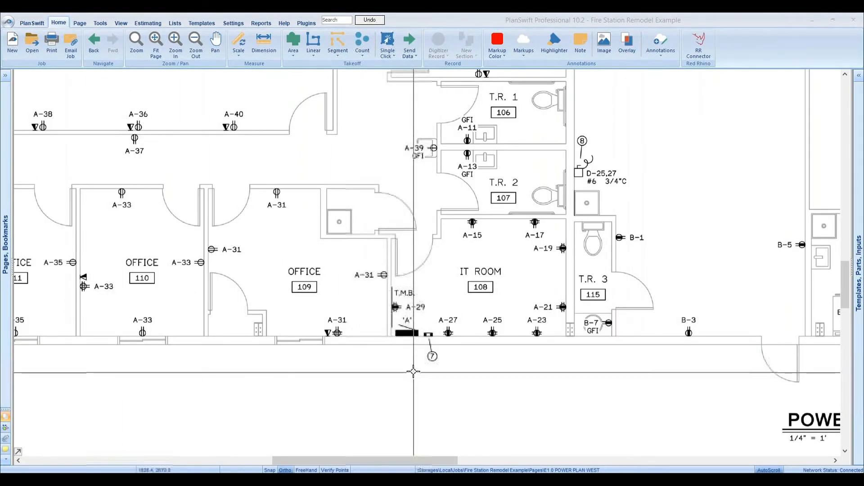
pyautogui.moveTo(414, 369); pyautogui.dragTo(252, 345)
pyautogui.moveTo(421, 355); pyautogui.dragTo(528, 374)
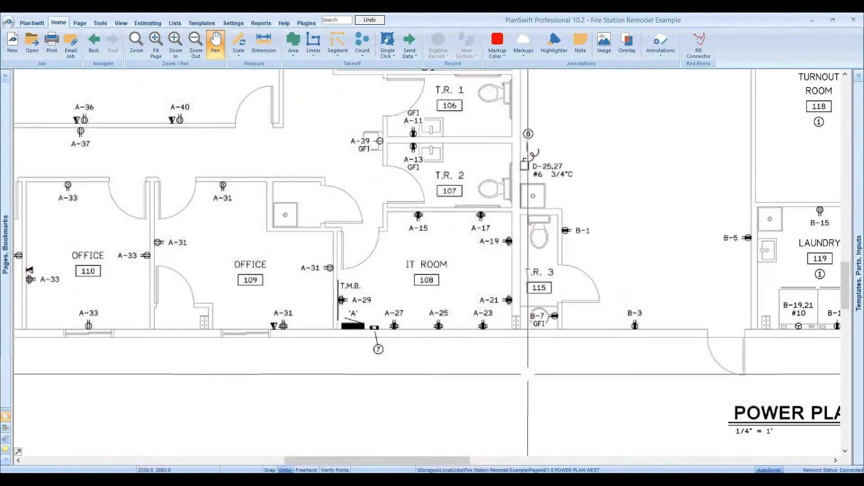
pyautogui.scroll(-3, 448, 318)
pyautogui.scroll(1, 443, 320)
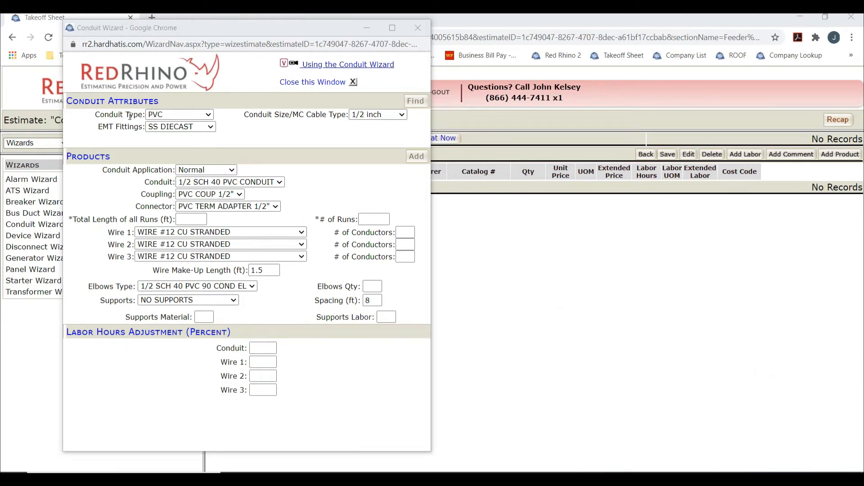
# In the Red Rhino Conduit Wizard, find the products for conduit type EMT with a size of 2 inch
pyautogui.click(209, 116)
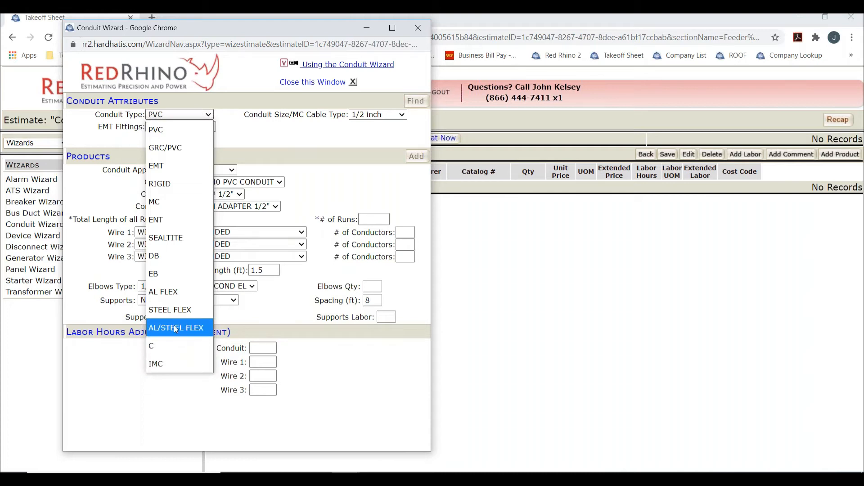
pyautogui.click(175, 166)
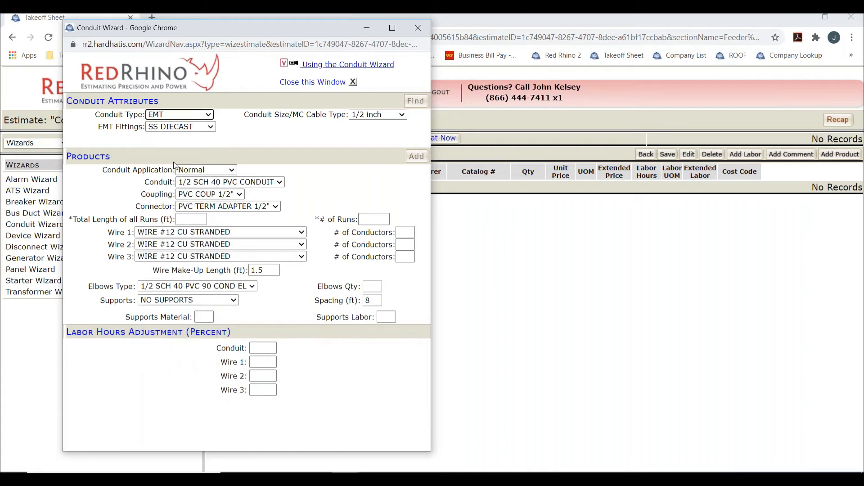
pyautogui.click(368, 119)
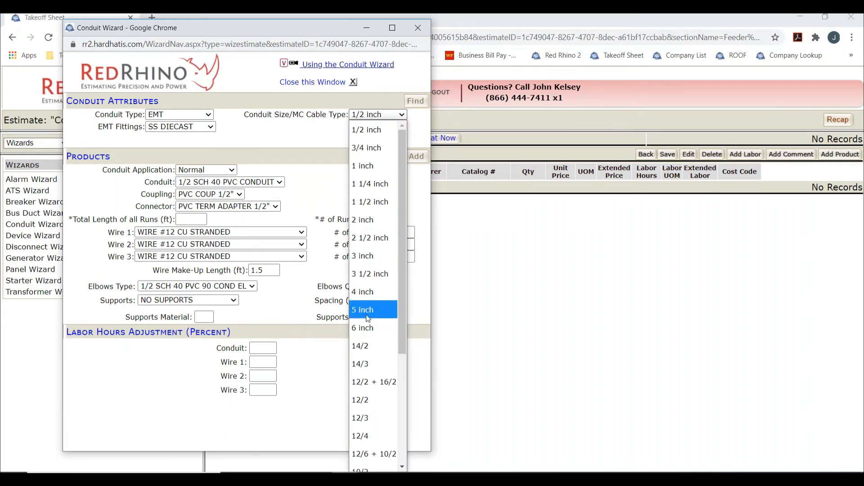
pyautogui.click(370, 224)
pyautogui.click(415, 101)
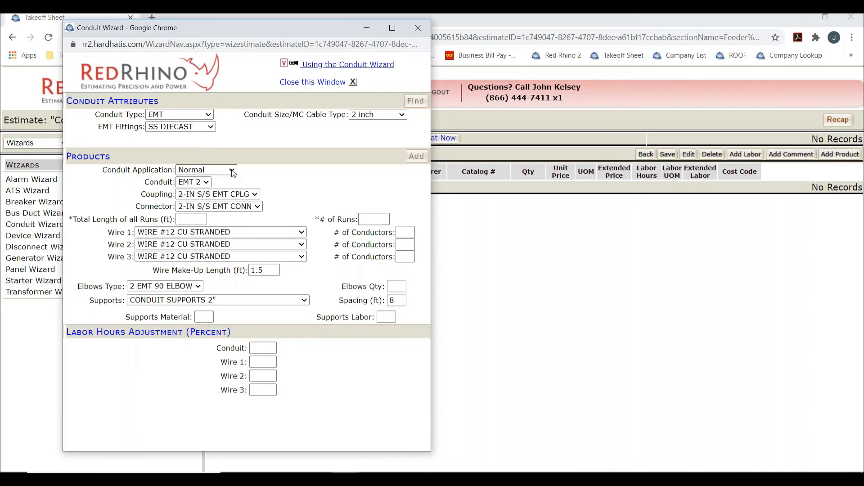
# Set the conduit application to Exposed +10, with a total length of 58 ft for all runs and 1 run
pyautogui.click(233, 171)
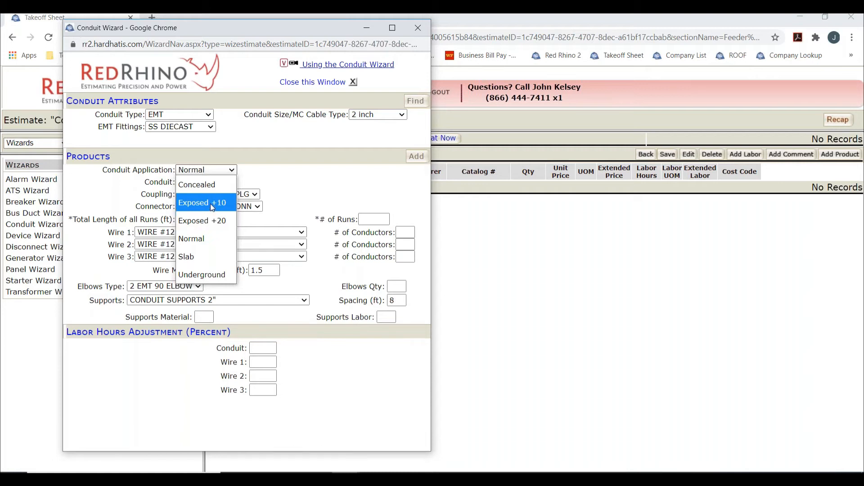
pyautogui.click(210, 204)
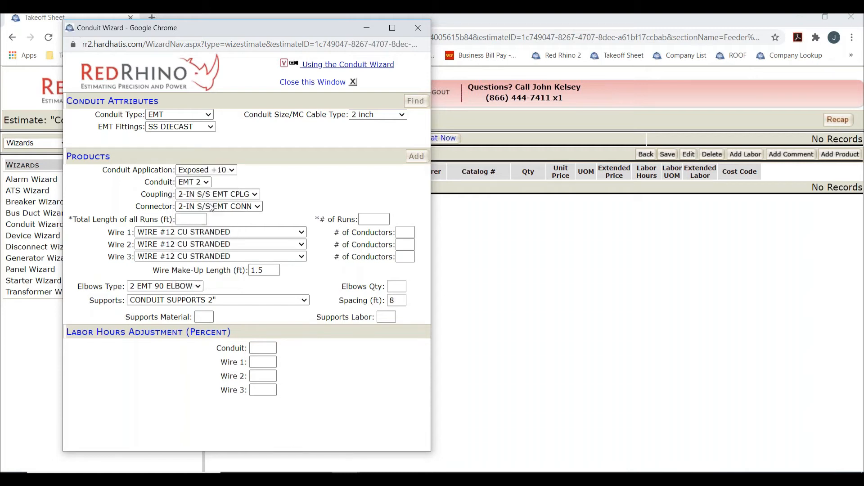
pyautogui.click(186, 219)
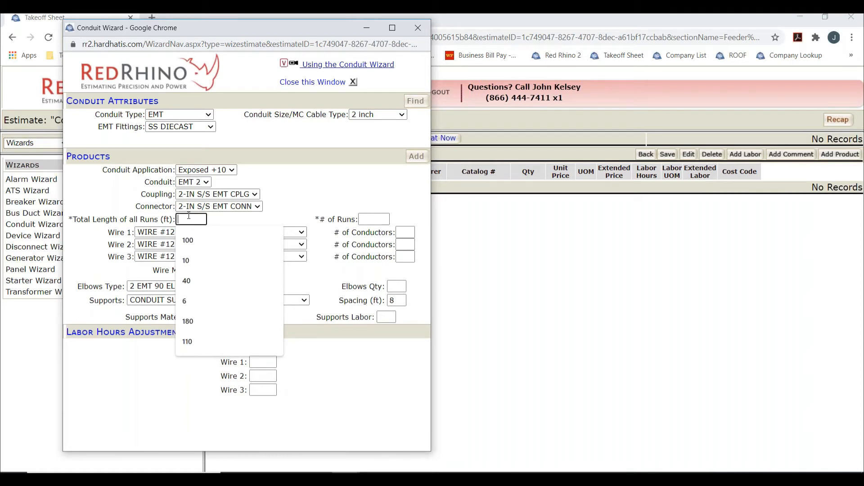
pyautogui.write('58')
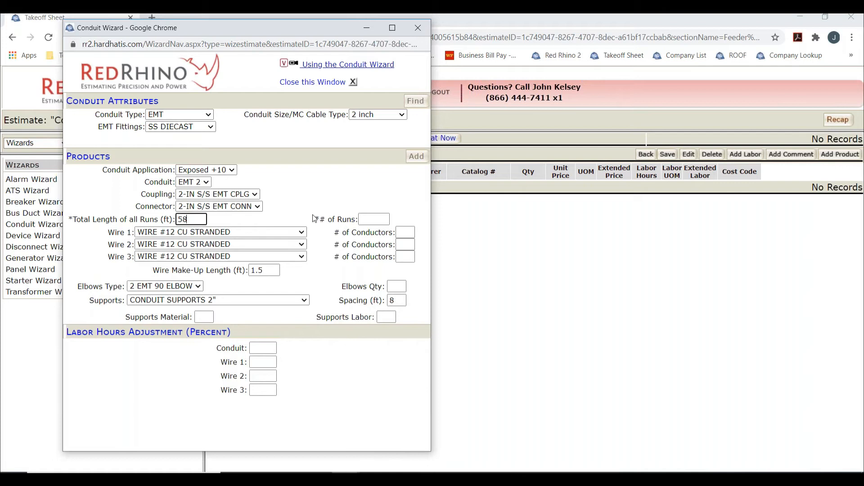
pyautogui.click(383, 219)
pyautogui.write('1')
pyautogui.click(326, 188)
# Set Wire 1 to 3/0 THHN CU STRANDED with 4 conductors
pyautogui.click(297, 232)
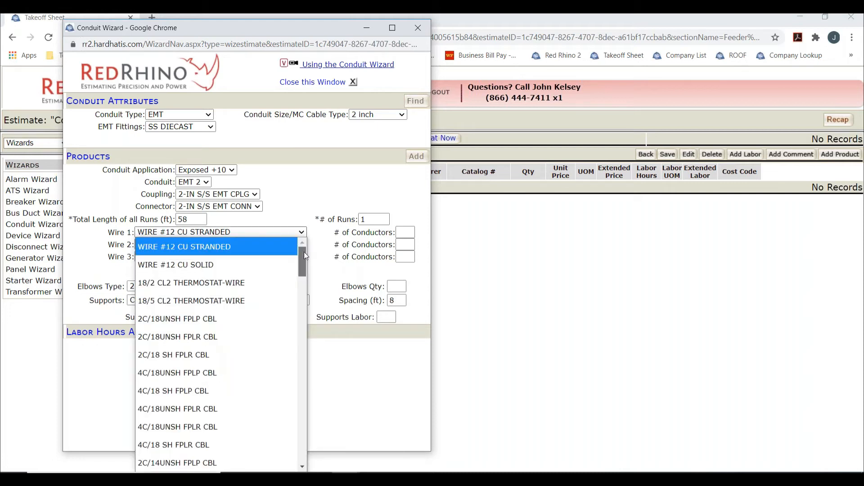
pyautogui.moveTo(304, 252); pyautogui.dragTo(302, 290)
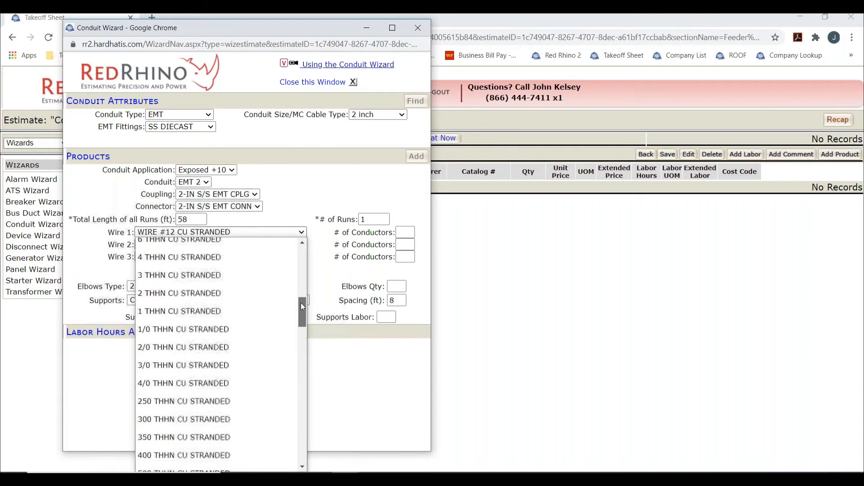
pyautogui.moveTo(301, 309); pyautogui.dragTo(300, 315)
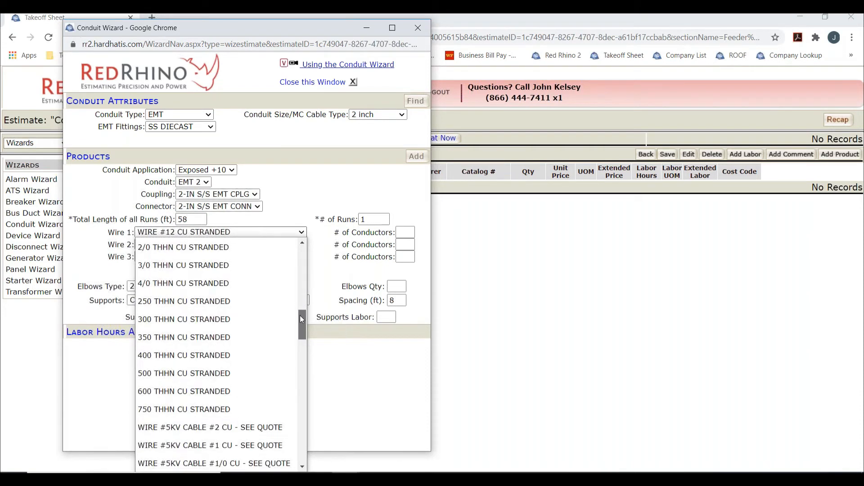
pyautogui.moveTo(301, 316); pyautogui.dragTo(296, 355)
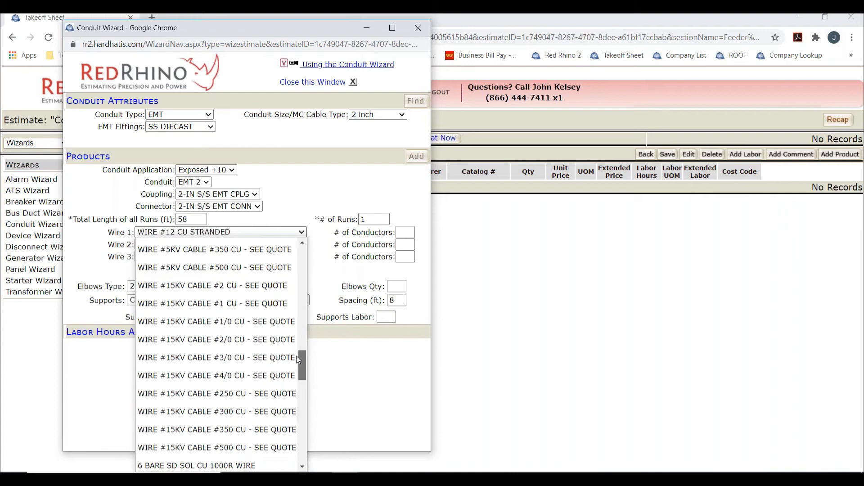
pyautogui.moveTo(297, 355); pyautogui.dragTo(297, 372)
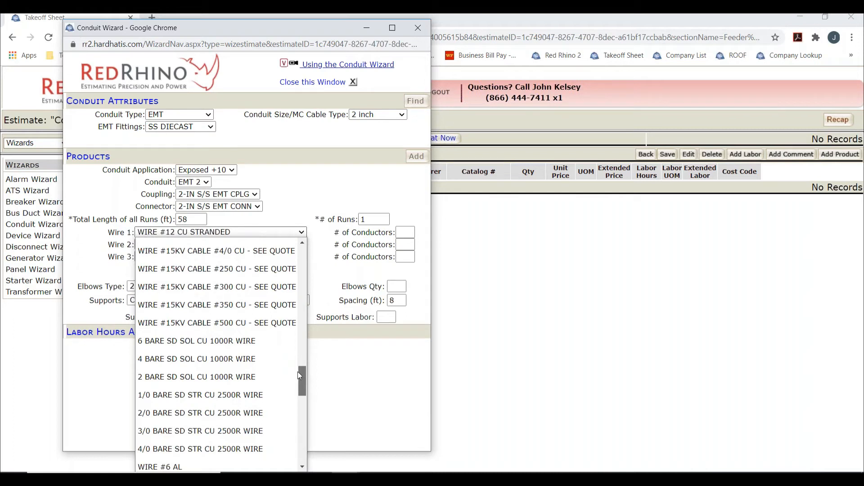
pyautogui.moveTo(298, 372); pyautogui.dragTo(298, 314)
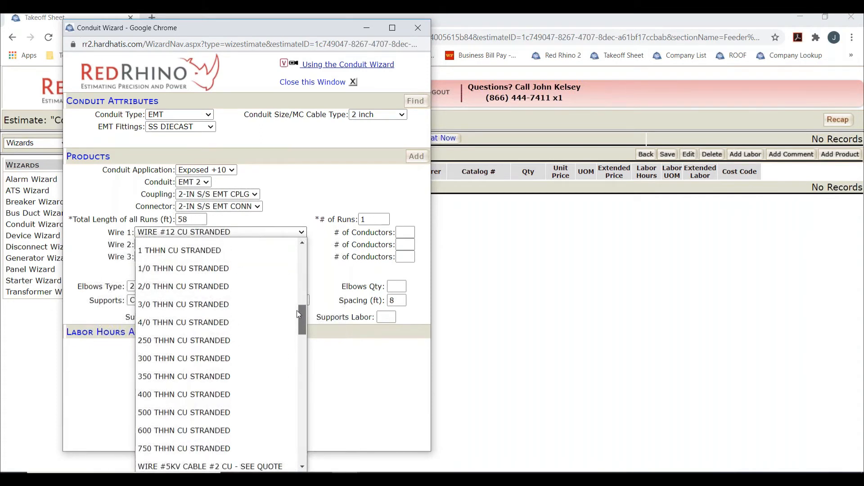
pyautogui.click(228, 304)
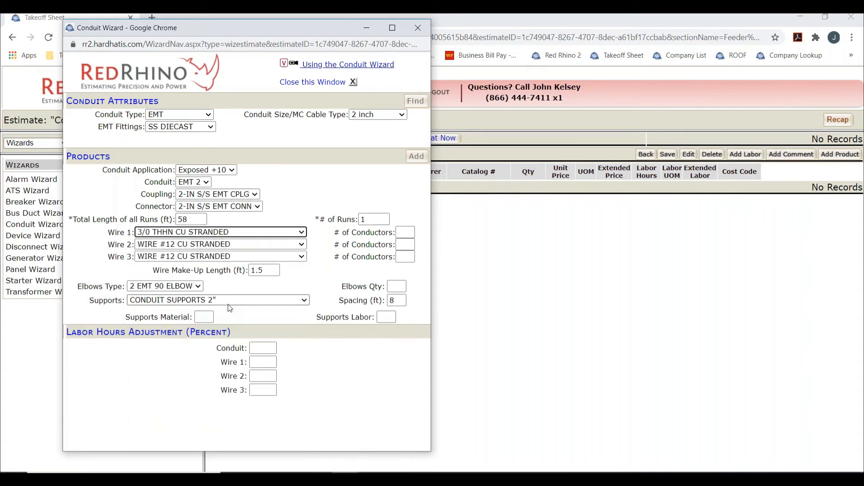
pyautogui.click(408, 232)
pyautogui.write('4')
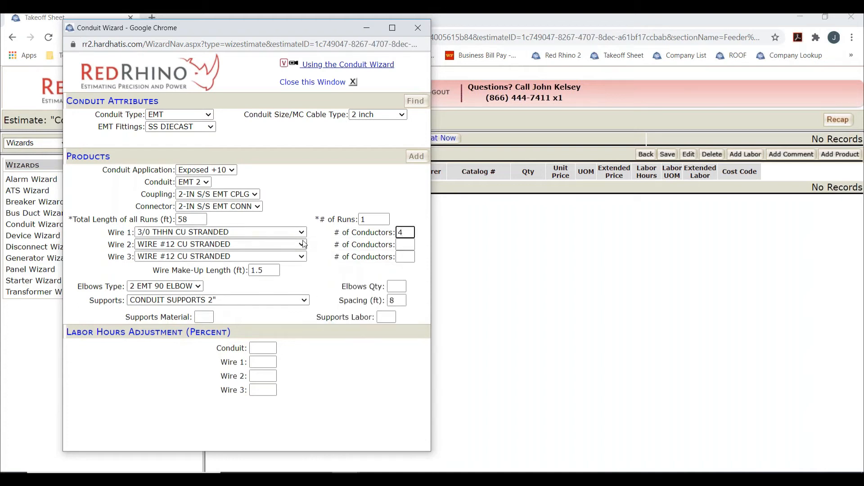
# Set Wire 2 to 6 THHN CU STRANDED with 1 conductor
pyautogui.click(302, 244)
pyautogui.moveTo(302, 39); pyautogui.dragTo(297, 79)
pyautogui.scroll(-1, 296, 79)
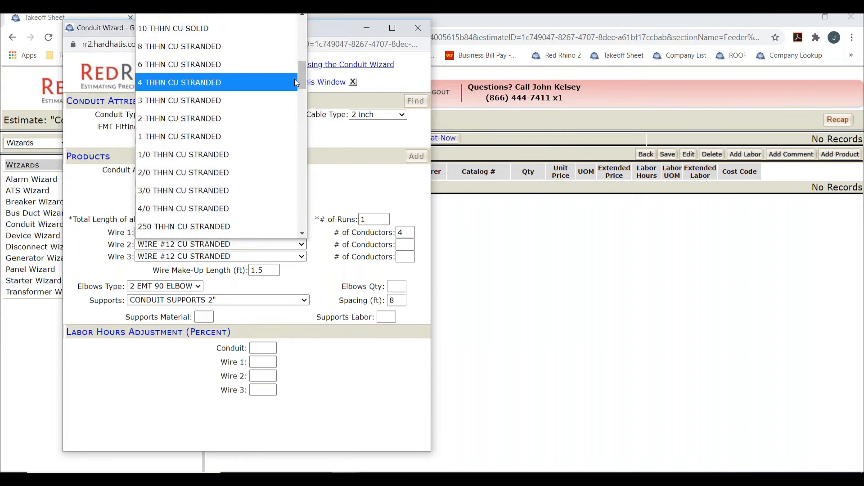
pyautogui.click(216, 64)
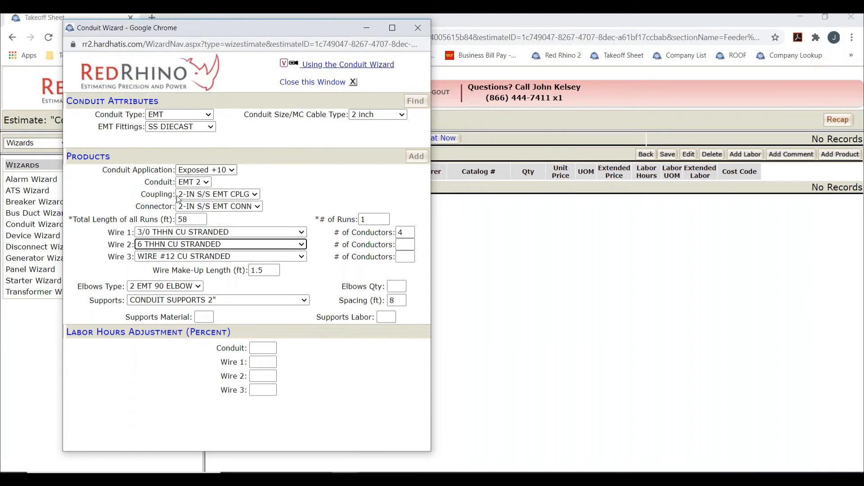
pyautogui.click(404, 245)
pyautogui.write('1')
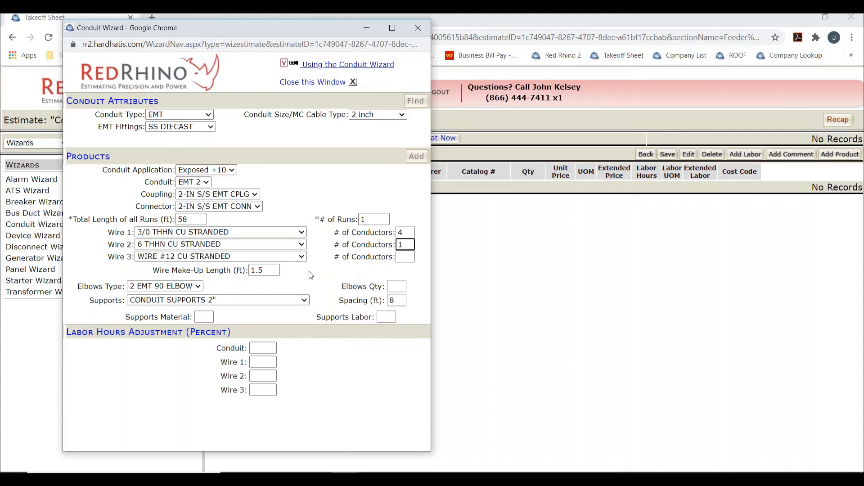
# Set the wire make-up length to 7 ft and the elbow quantity to 3
pyautogui.doubleClick(264, 270)
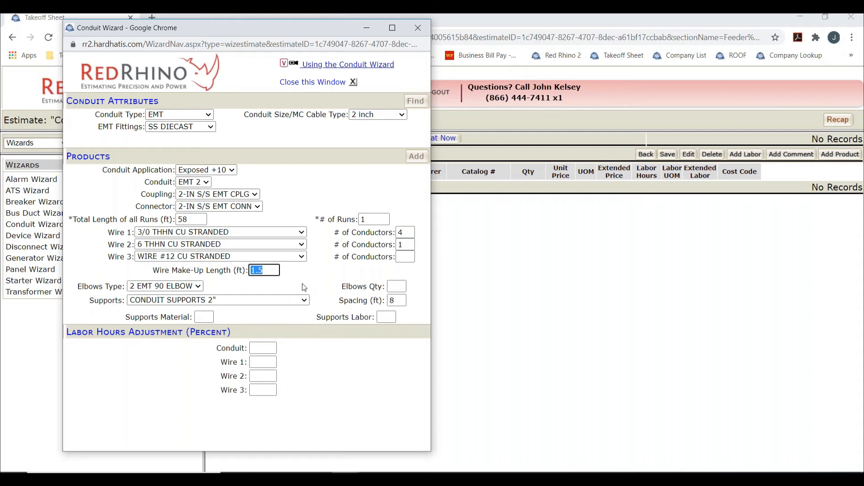
pyautogui.write('7')
pyautogui.click(396, 286)
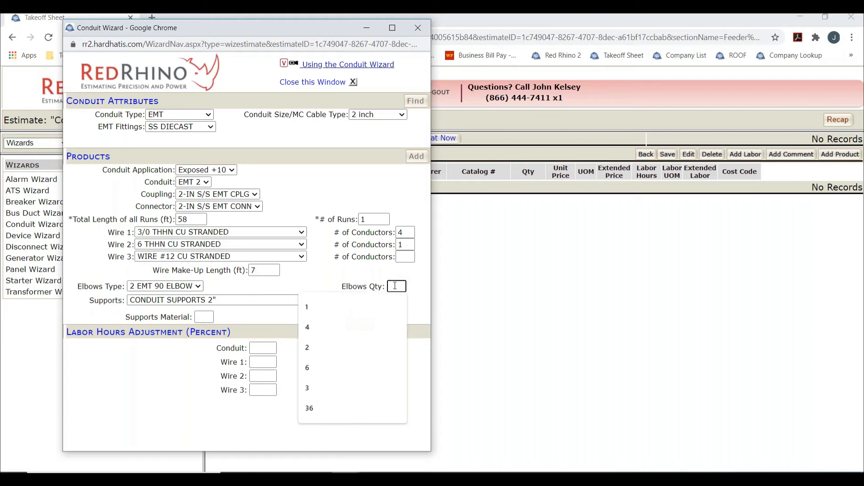
pyautogui.write('3')
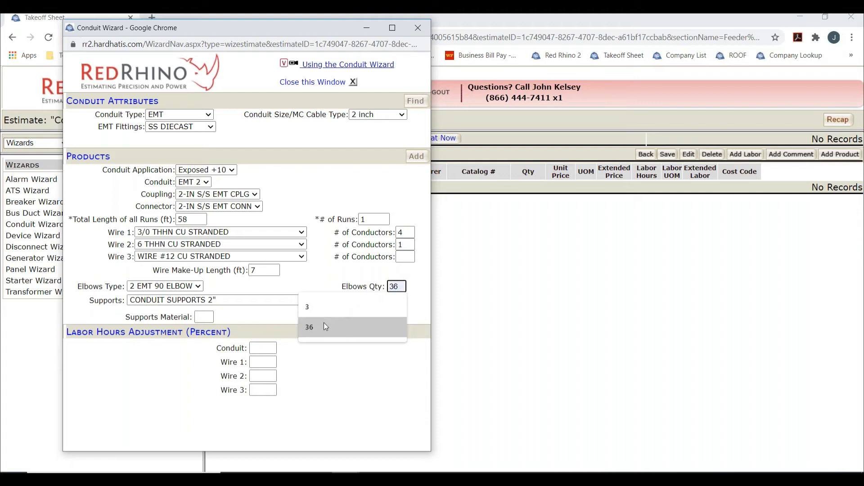
pyautogui.click(320, 286)
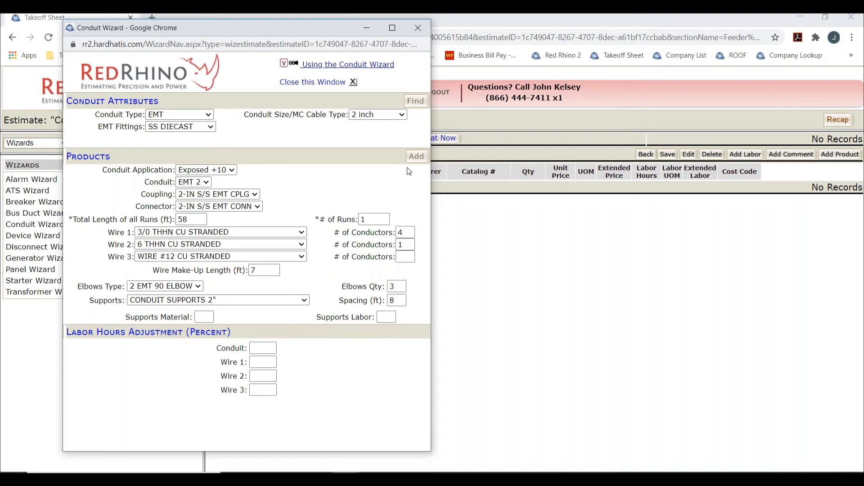
# Add the configured conduit run's products to the Feeder Conduit takeoff sheet and save the sheet
pyautogui.click(416, 157)
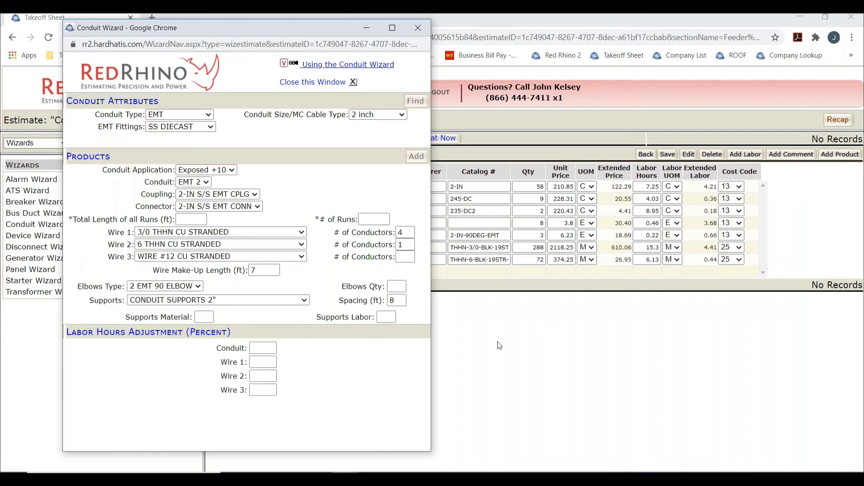
pyautogui.click(608, 326)
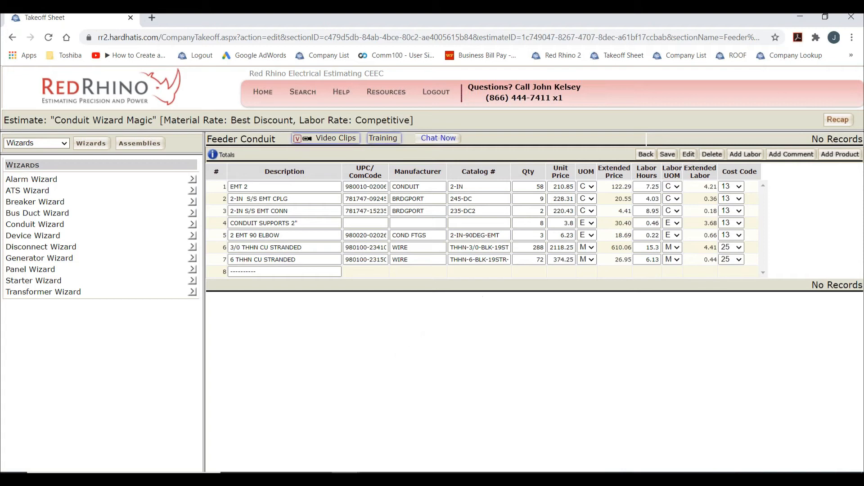
pyautogui.click(668, 155)
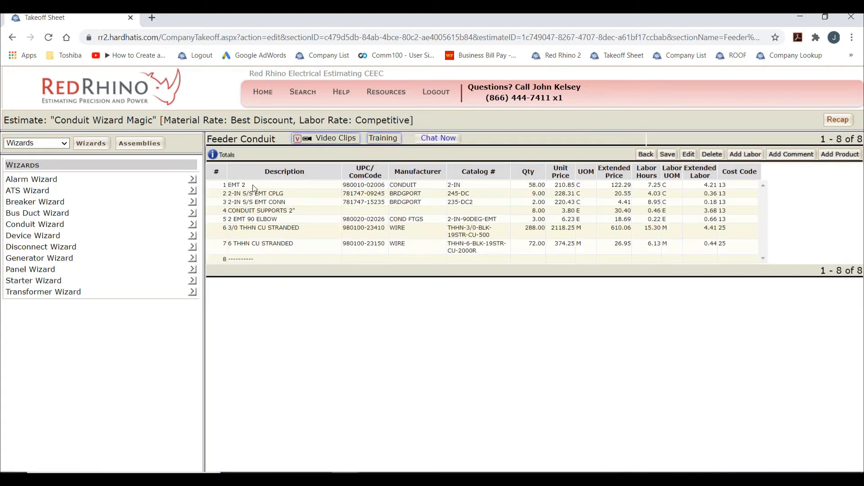
# Review the saved takeoff rows for the EMT connectors, conduit supports, elbows and both THHN wires
pyautogui.click(283, 202)
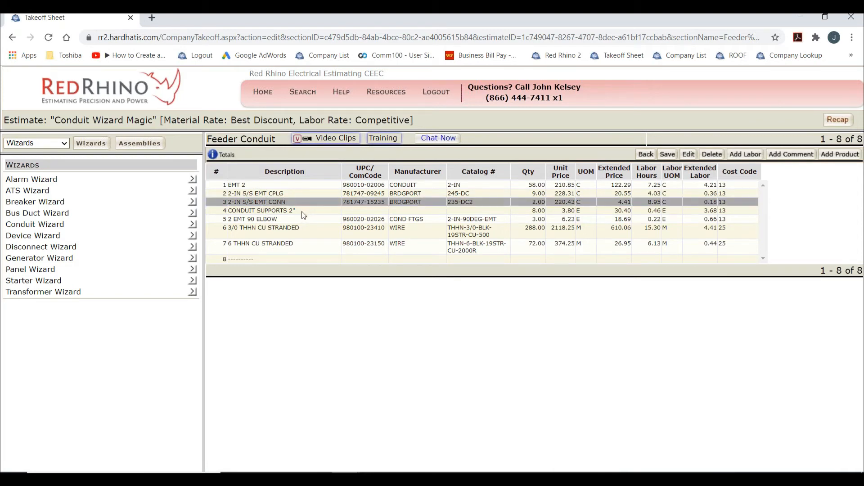
pyautogui.click(303, 212)
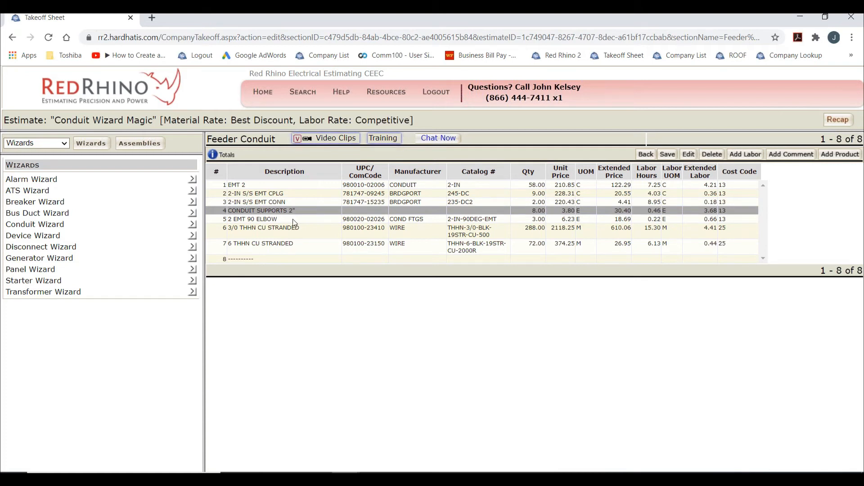
pyautogui.click(294, 220)
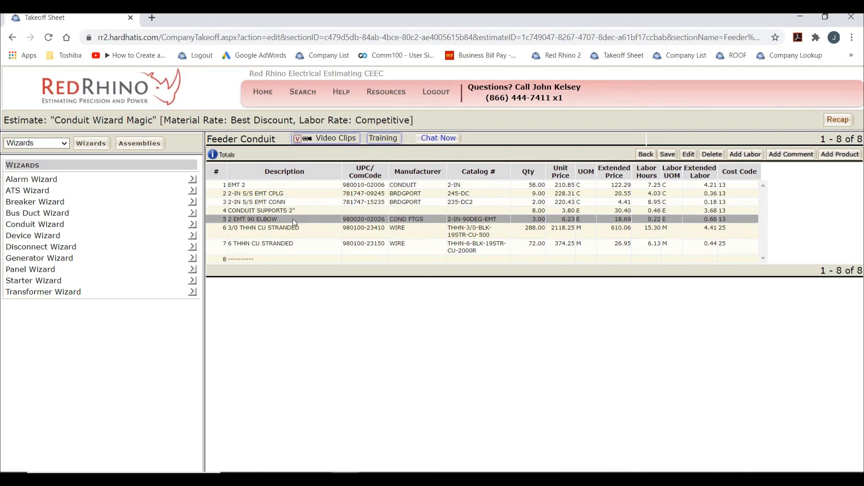
pyautogui.click(293, 228)
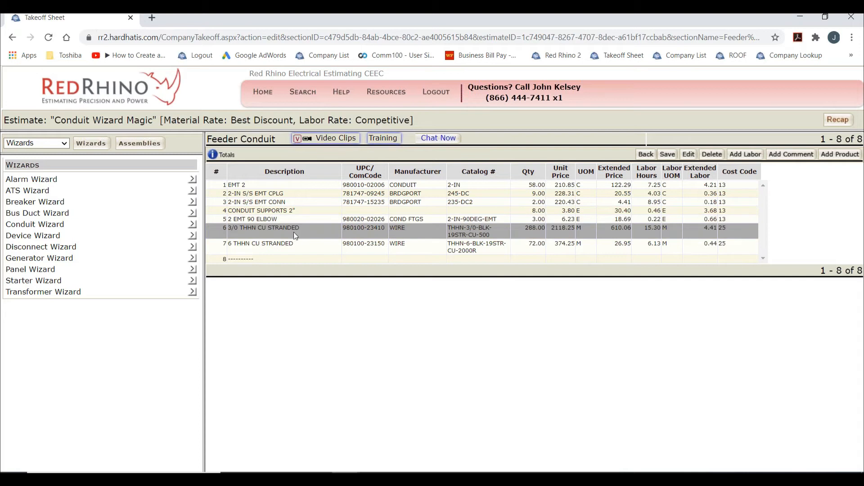
pyautogui.click(295, 249)
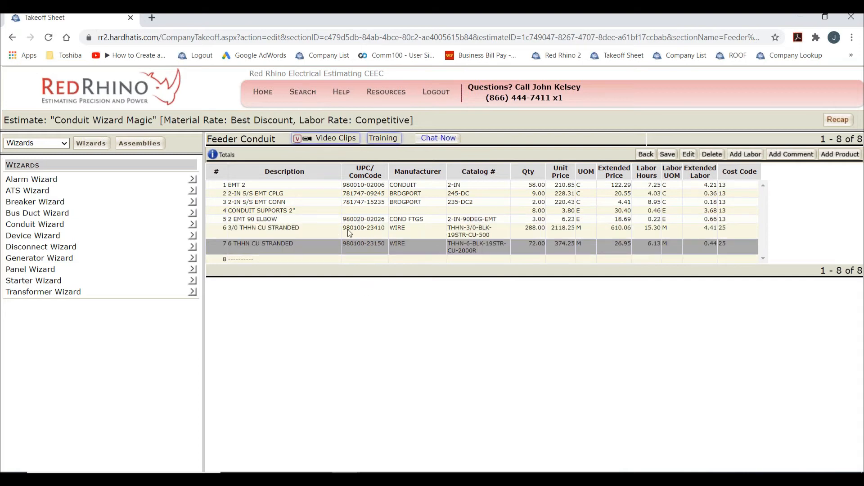
# Save the Feeder Conduit takeoff sheet and enlarge the page display to 110%
pyautogui.click(667, 155)
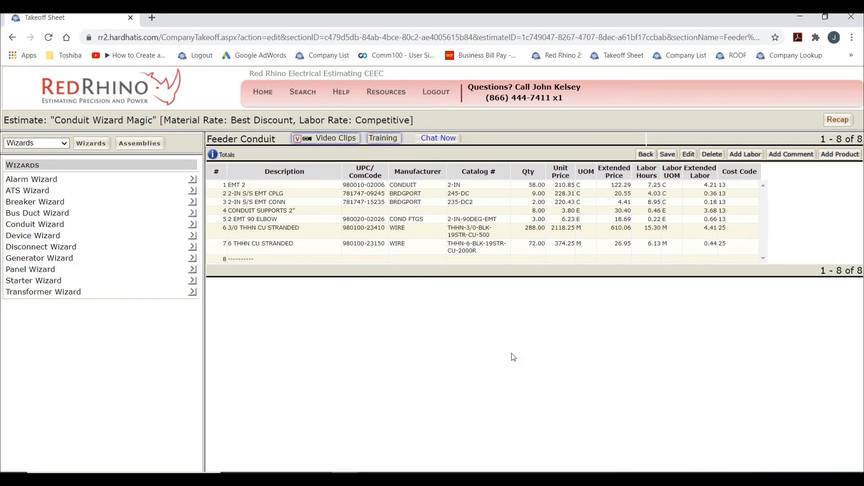
pyautogui.hotkey('ctrl', '+')
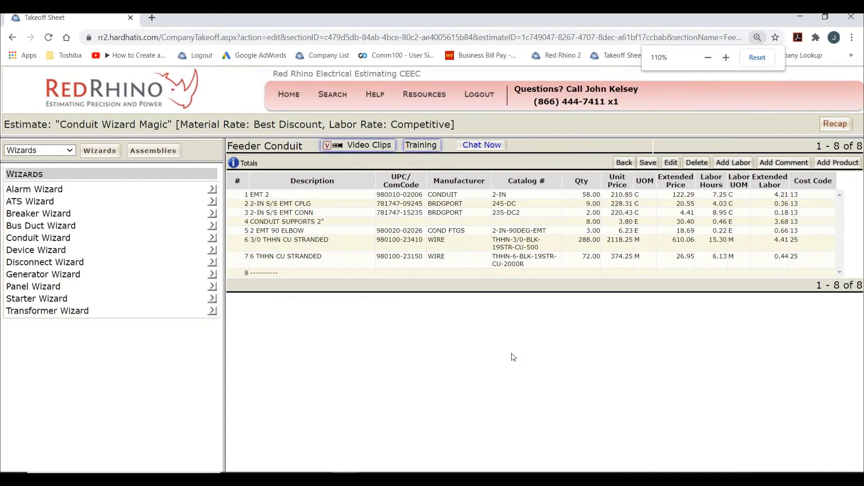
pyautogui.hotkey('ctrl', '+')
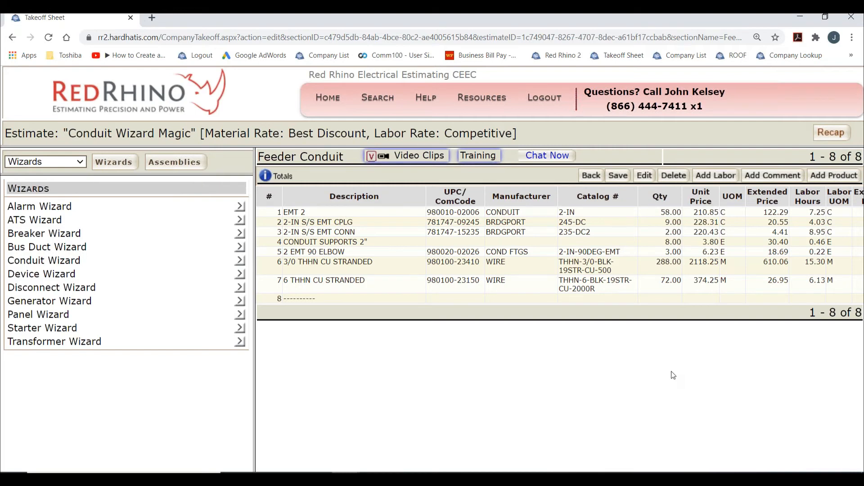
pyautogui.hotkey('ctrl', '-')
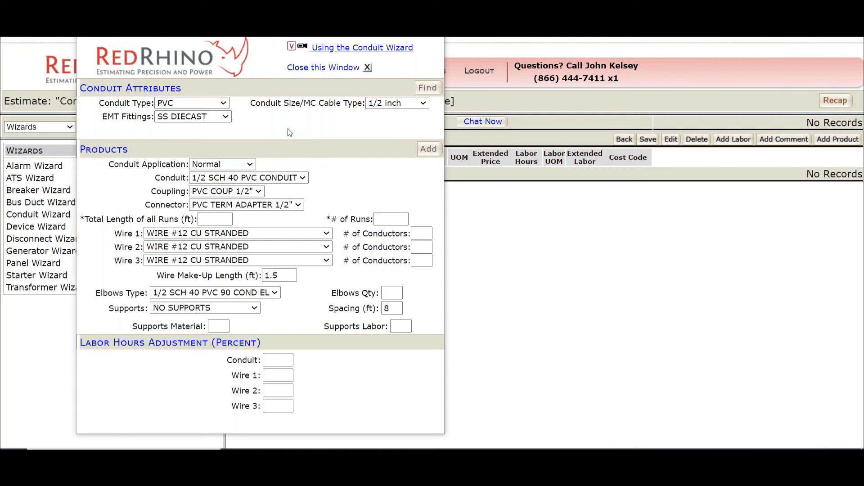
# Find Conduit Wizard products for EMT conduit with SS STEEL fittings in the 3/4 inch size
pyautogui.click(218, 106)
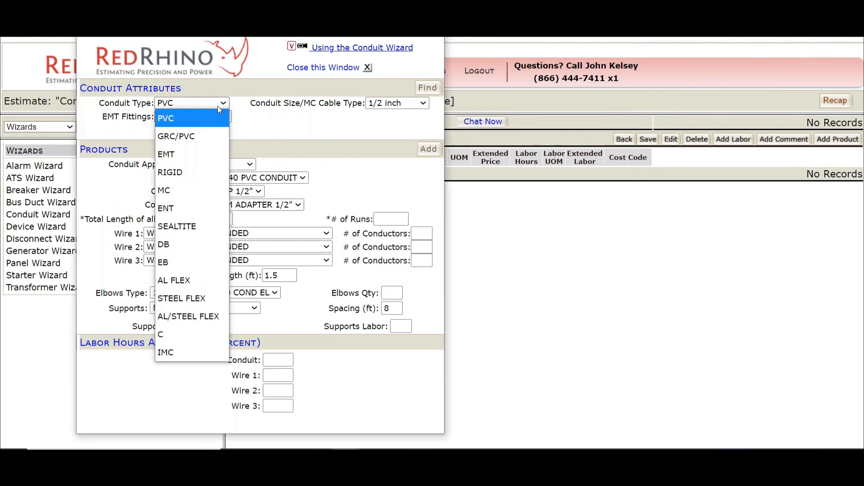
pyautogui.click(182, 154)
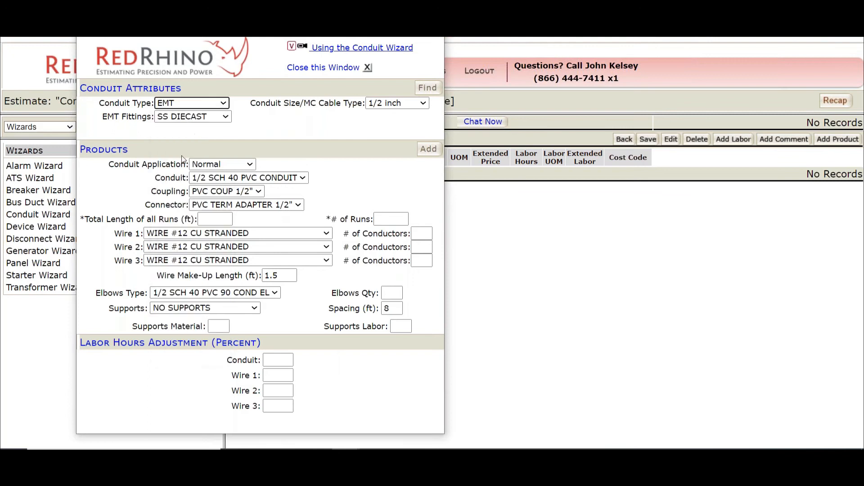
pyautogui.click(198, 118)
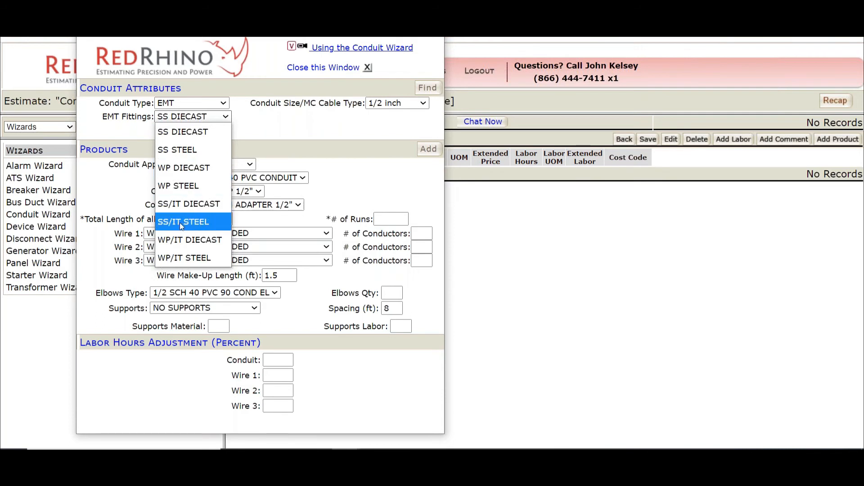
pyautogui.click(192, 149)
pyautogui.click(382, 104)
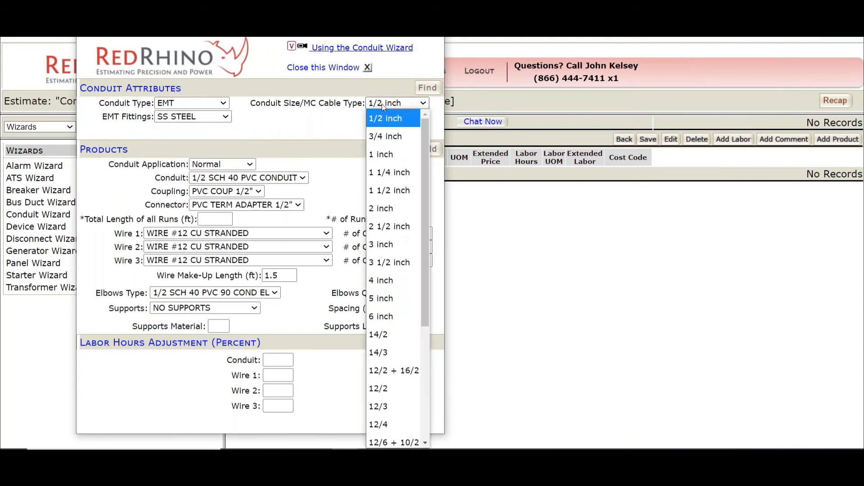
pyautogui.click(385, 136)
pyautogui.click(421, 93)
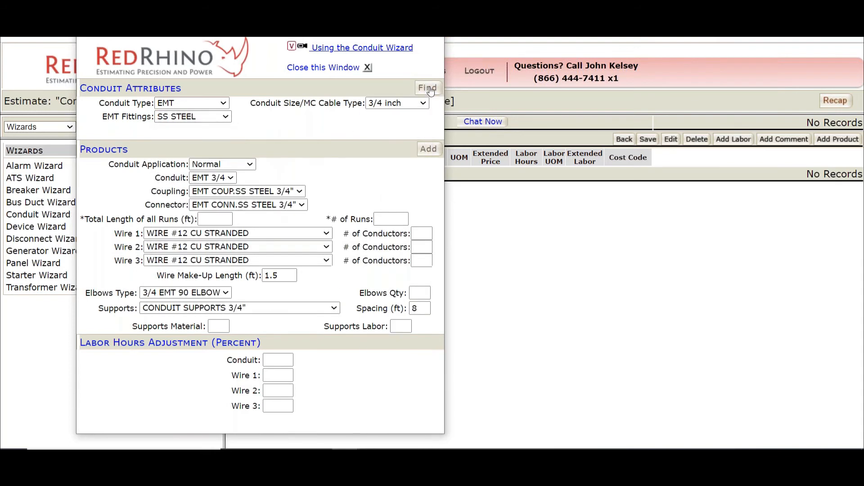
# Configure the run as Exposed +10 with a total length of 646 ft, 44 runs and 6 conductors for Wire 1
pyautogui.click(243, 165)
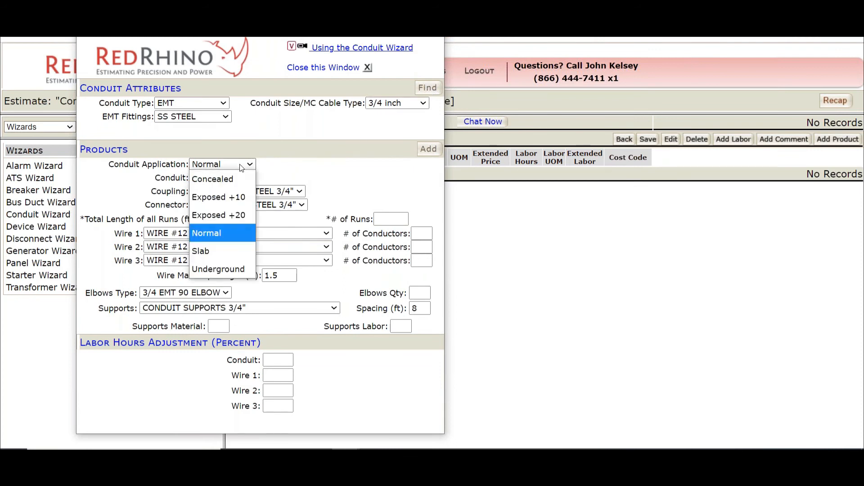
pyautogui.click(230, 191)
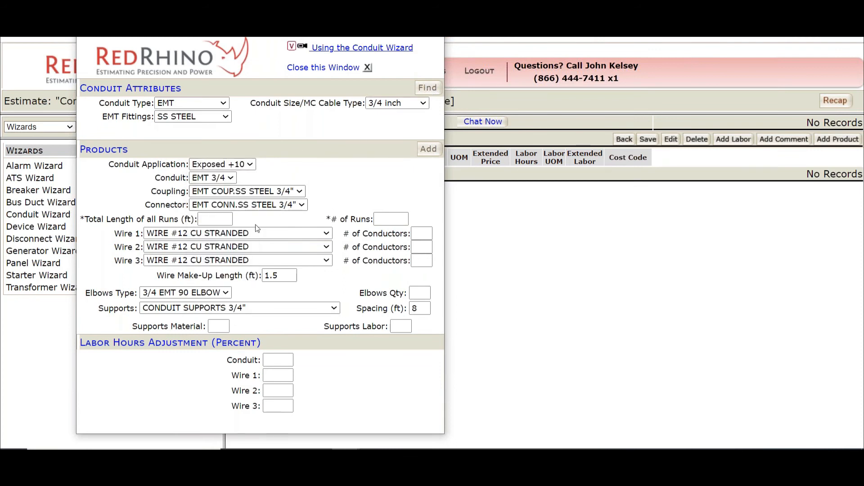
pyautogui.click(222, 220)
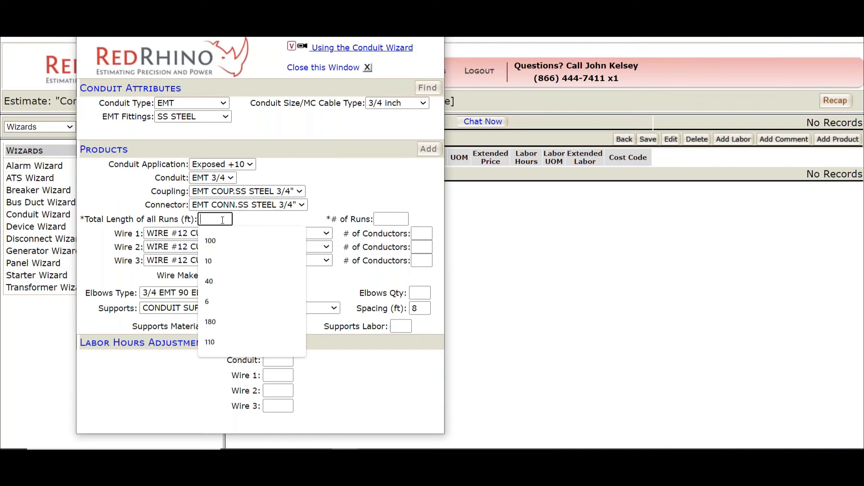
pyautogui.write('646')
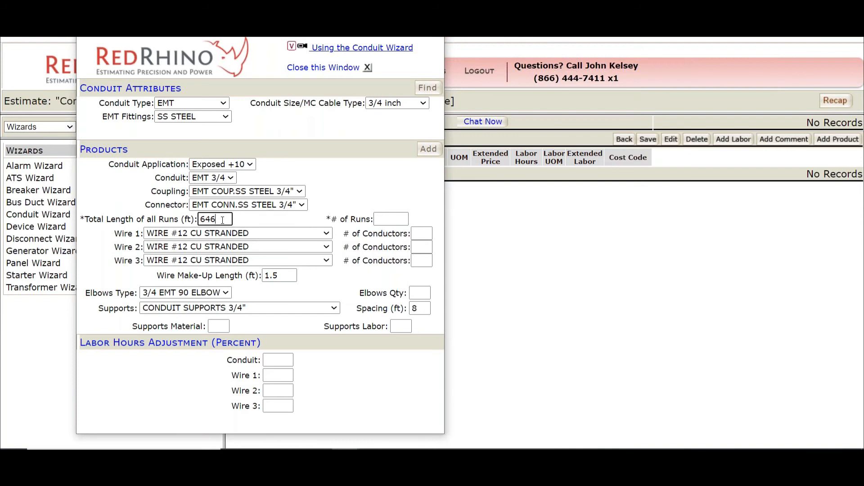
pyautogui.click(386, 220)
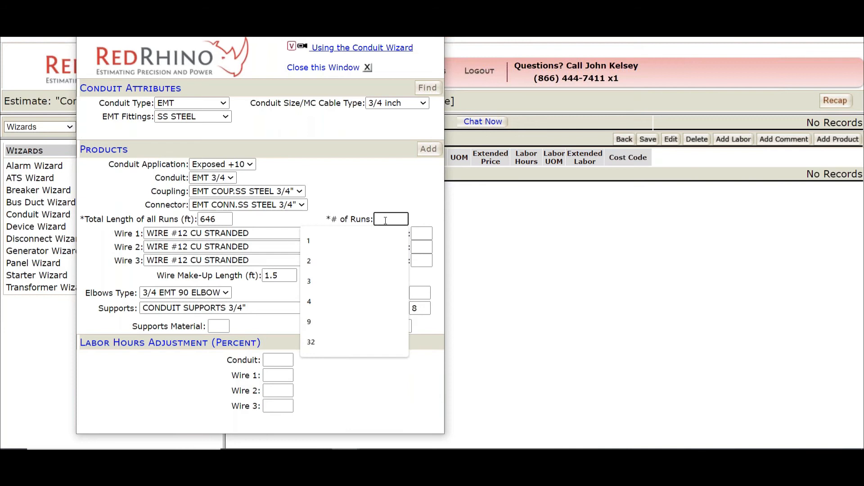
pyautogui.write('44')
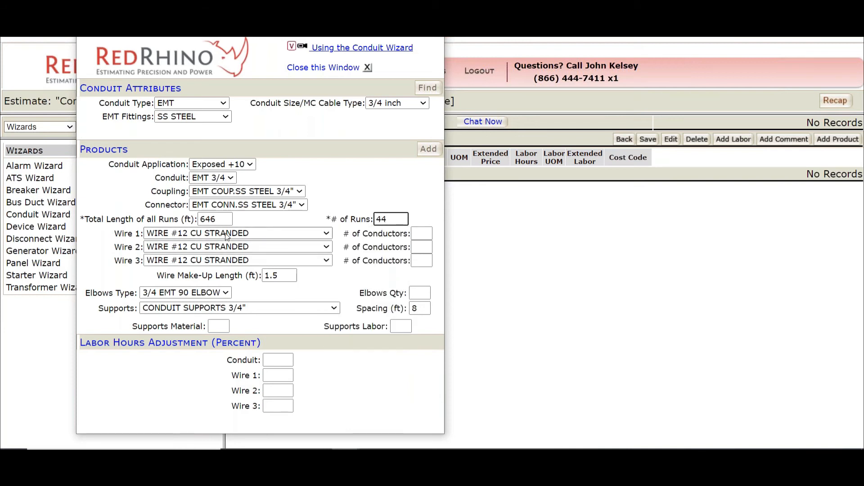
pyautogui.click(417, 233)
pyautogui.write('6')
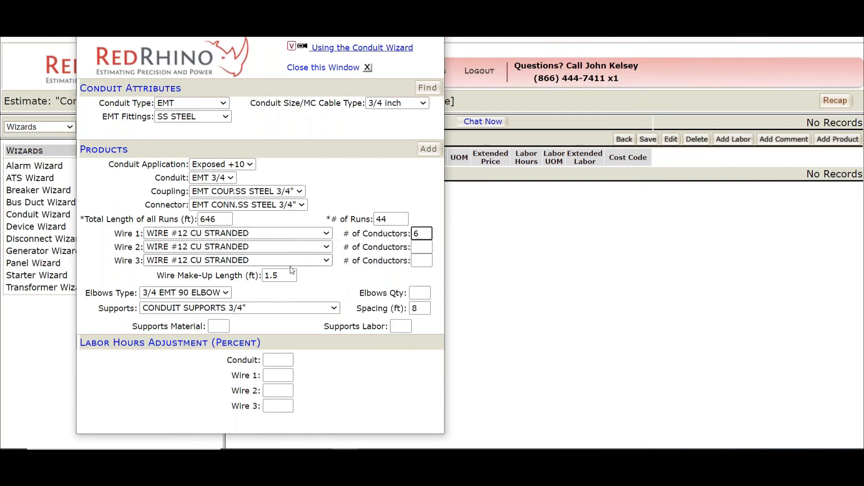
# Set the wire make-up length to 2.5 ft, then add the run's products to the Branch Conduit takeoff sheet and save it
pyautogui.click(271, 276)
pyautogui.press('BackSpace')
pyautogui.write('2')
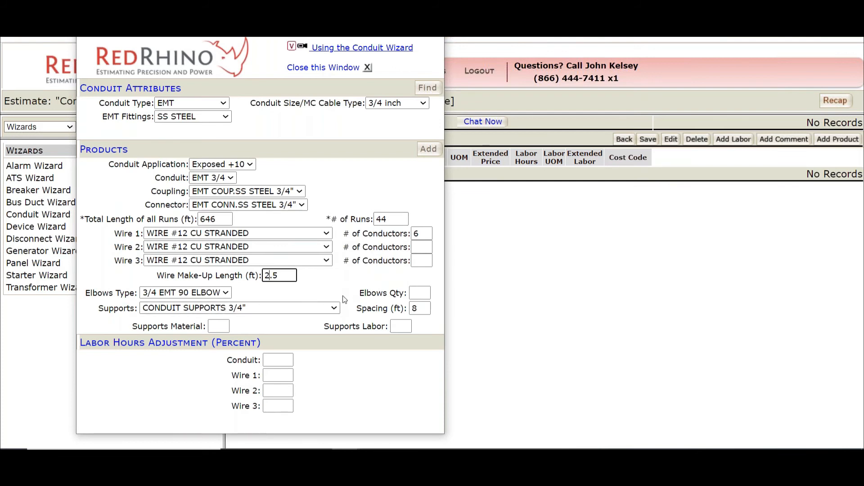
pyautogui.click(422, 153)
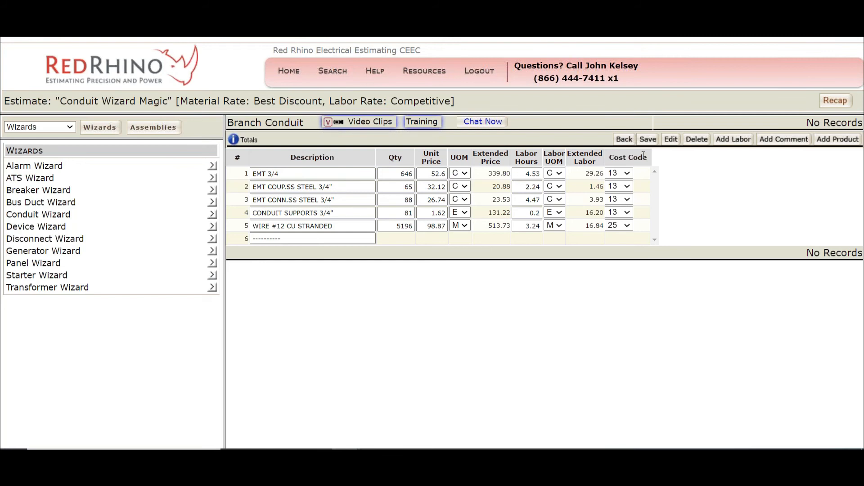
pyautogui.click(648, 140)
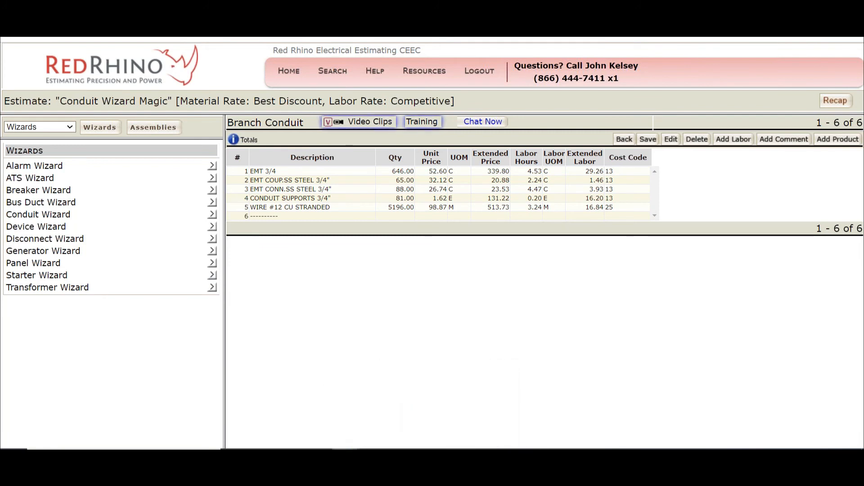
# Reopen the Conduit Wizard and enter a second 3/4-inch EMT branch entry with a total length of 323 ft and 18 runs
pyautogui.click(377, 376)
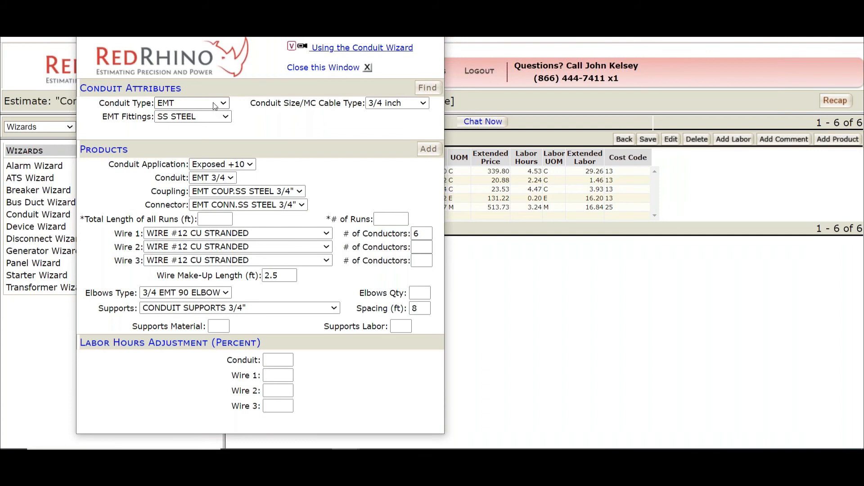
pyautogui.click(221, 219)
pyautogui.write('323')
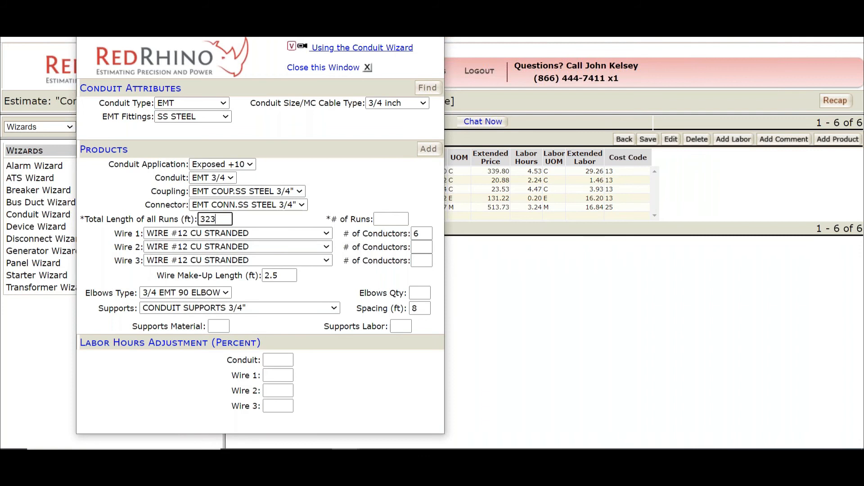
pyautogui.click(386, 218)
pyautogui.write('18')
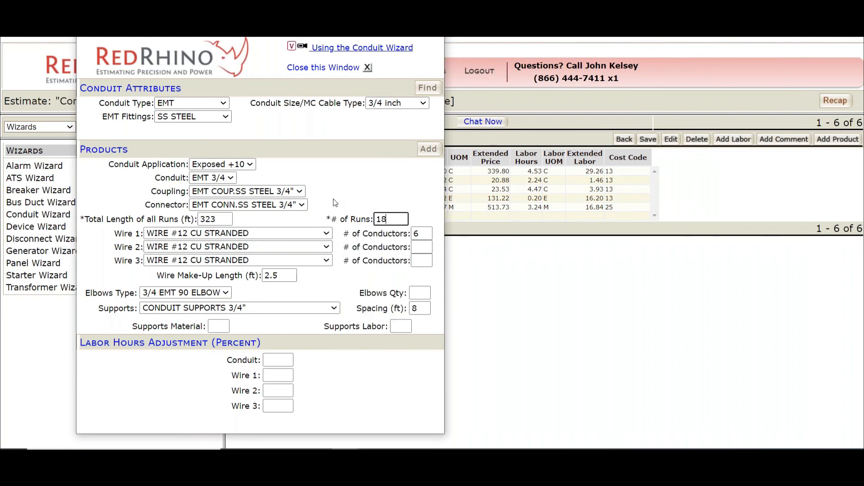
# Set Wire 1 to 7 conductors, then add the second branch entry's products to the Branch Conduit sheet and save it
pyautogui.press('Tab')
pyautogui.write('7')
pyautogui.click(428, 150)
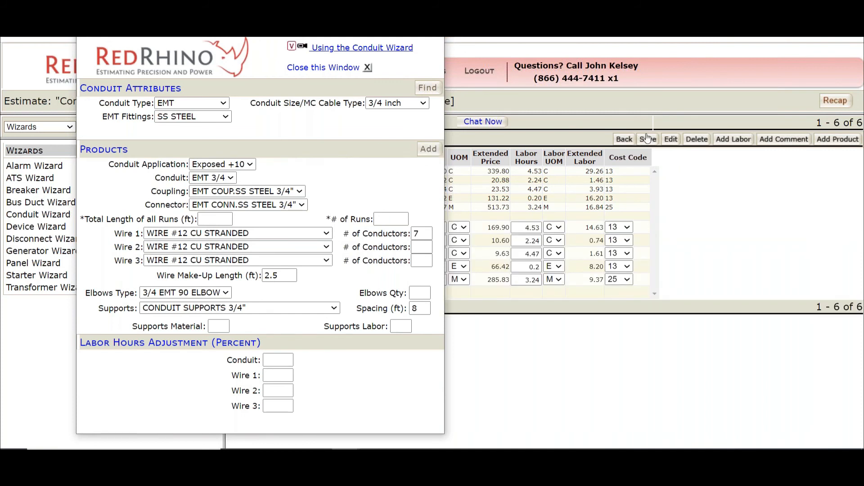
pyautogui.click(648, 139)
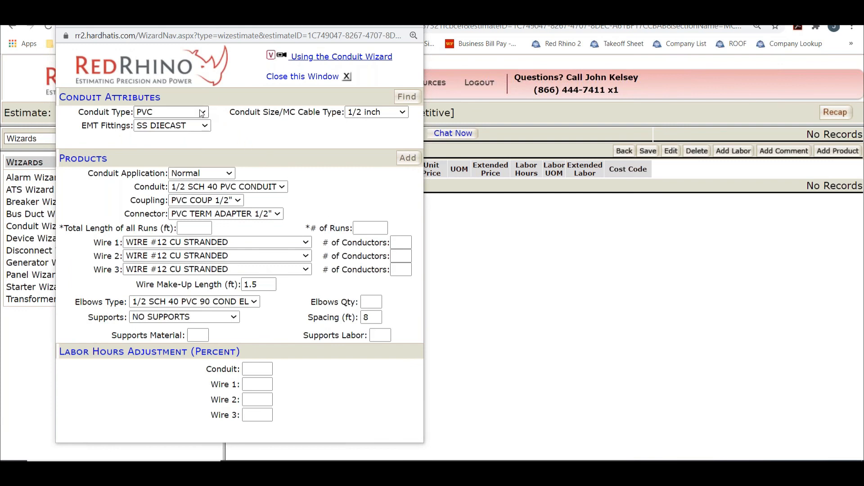
# Find Conduit Wizard products for conduit type MC with cable type 12/2
pyautogui.click(174, 113)
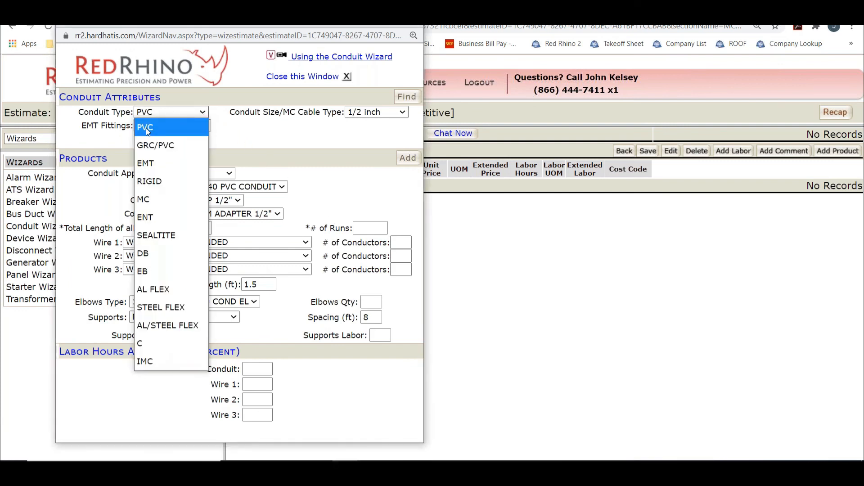
pyautogui.click(154, 201)
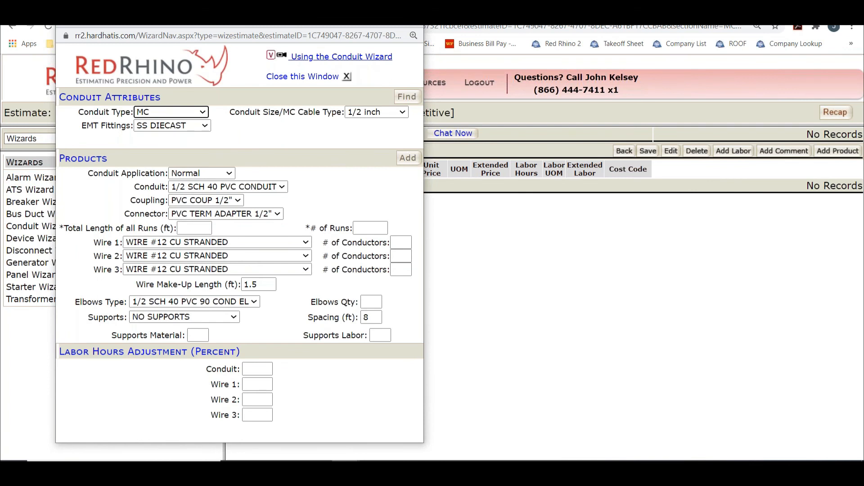
pyautogui.click(402, 112)
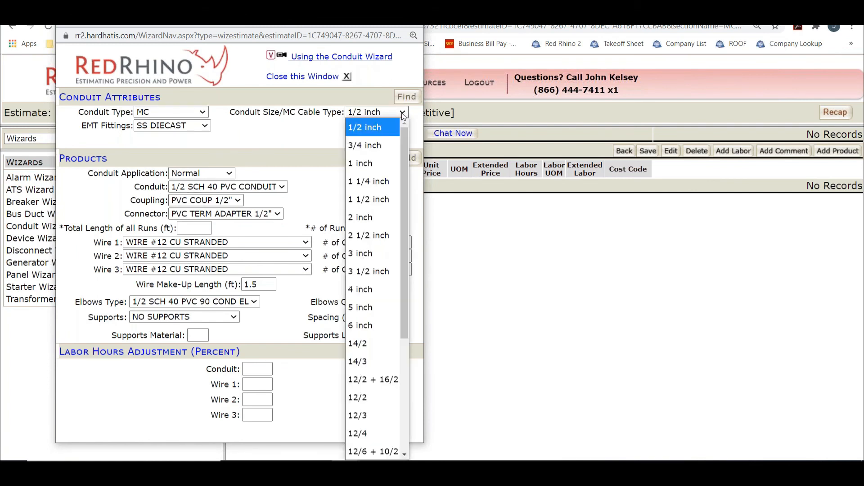
pyautogui.moveTo(404, 143); pyautogui.dragTo(393, 249)
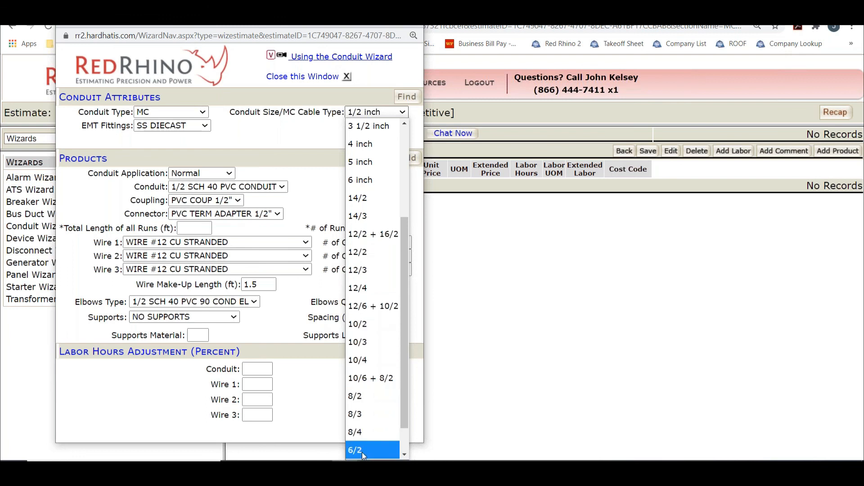
pyautogui.moveTo(403, 393); pyautogui.dragTo(404, 433)
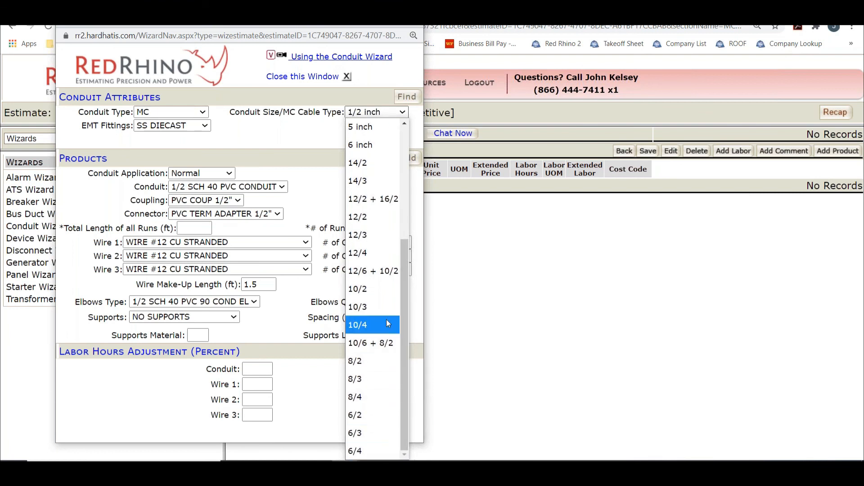
pyautogui.click(376, 218)
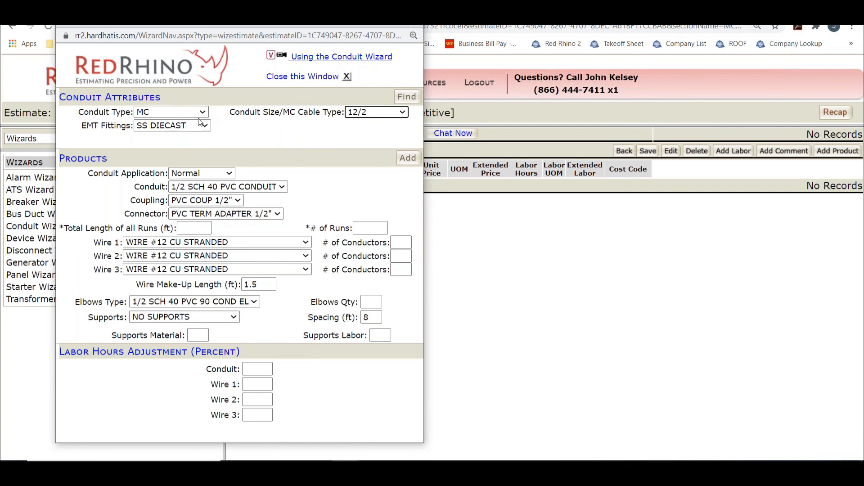
pyautogui.click(405, 98)
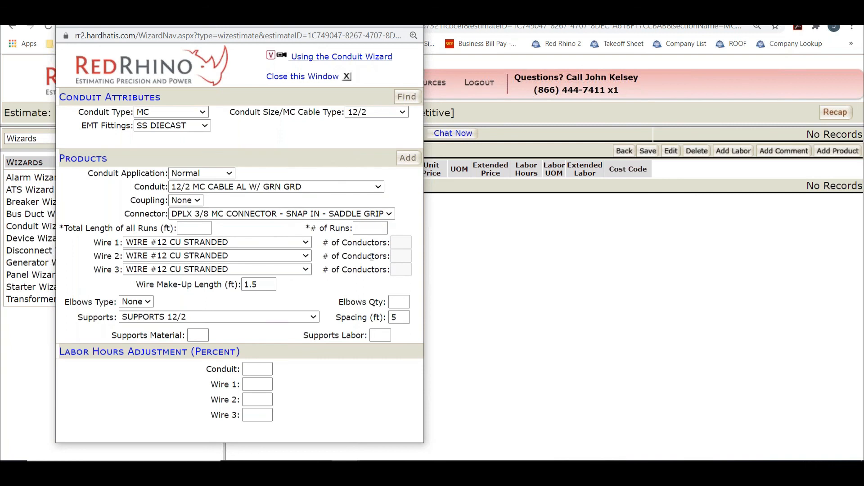
# Enter a total length of 960 ft and 32 runs for the 12/2 MC cable, and save its products to the MC Cable sheet
pyautogui.doubleClick(397, 317)
pyautogui.click(194, 228)
pyautogui.write('960')
pyautogui.click(362, 229)
pyautogui.write('32')
pyautogui.click(407, 158)
pyautogui.click(648, 151)
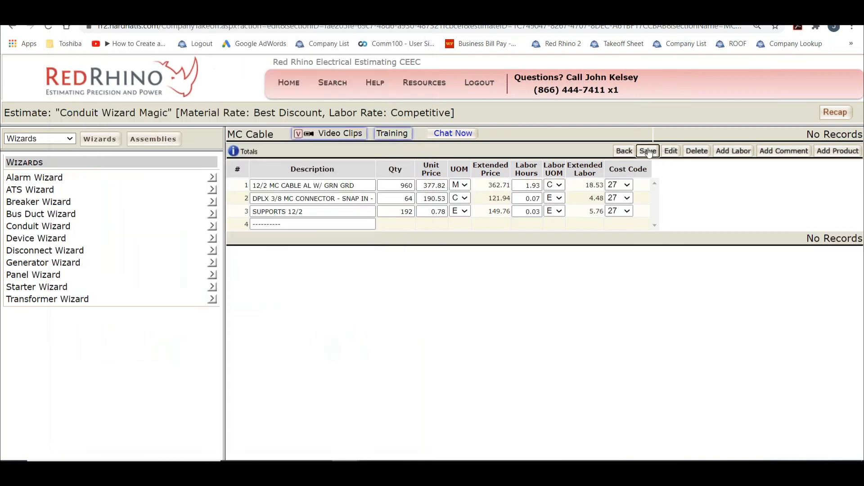